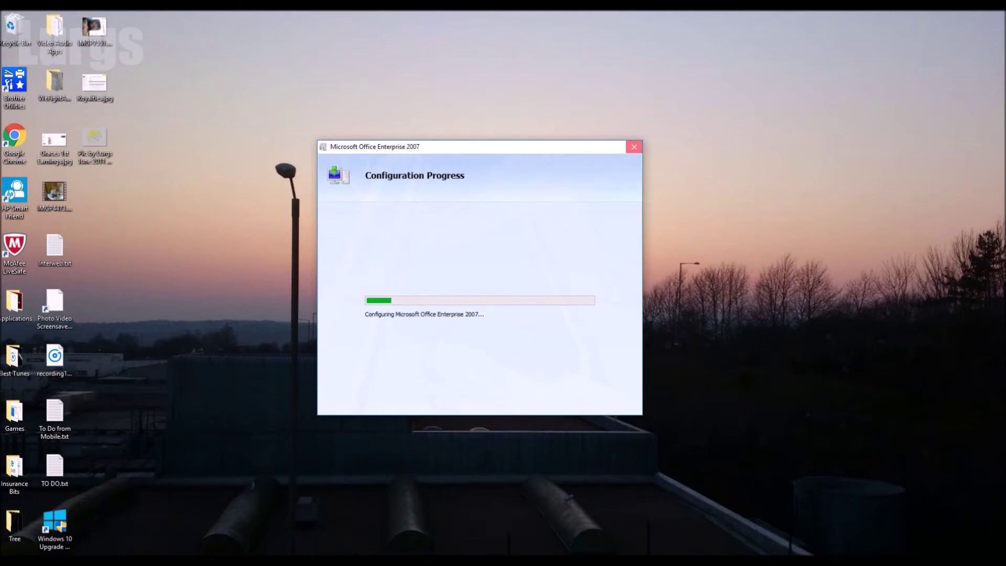
Close the Office 2007 Configuration Progress window to bring up the cancel-setup confirmation
left_click(634, 147)
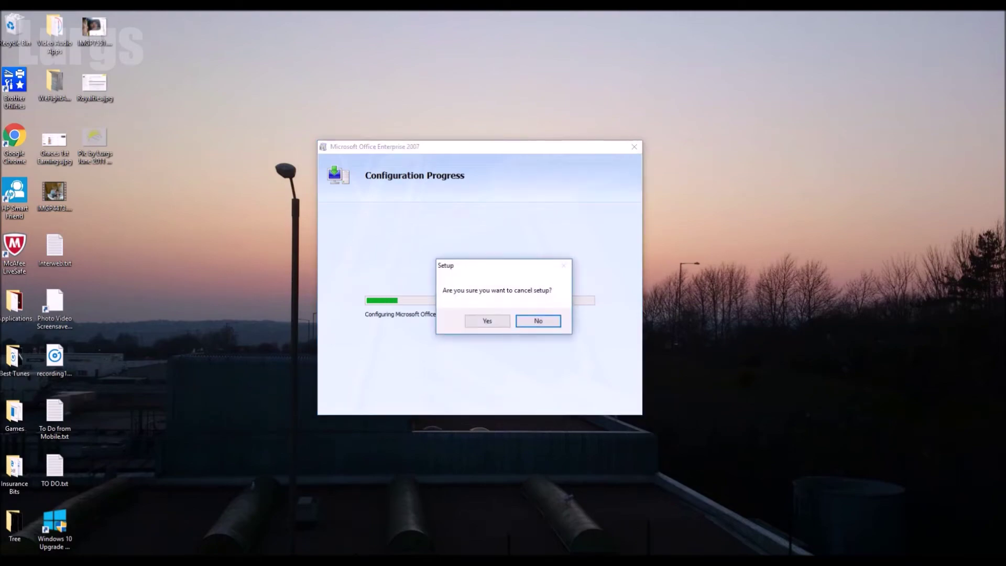
Confirm cancelling Office setup, dismiss Word's error, close Word, and expand Windows (C:)
left_click(488, 320)
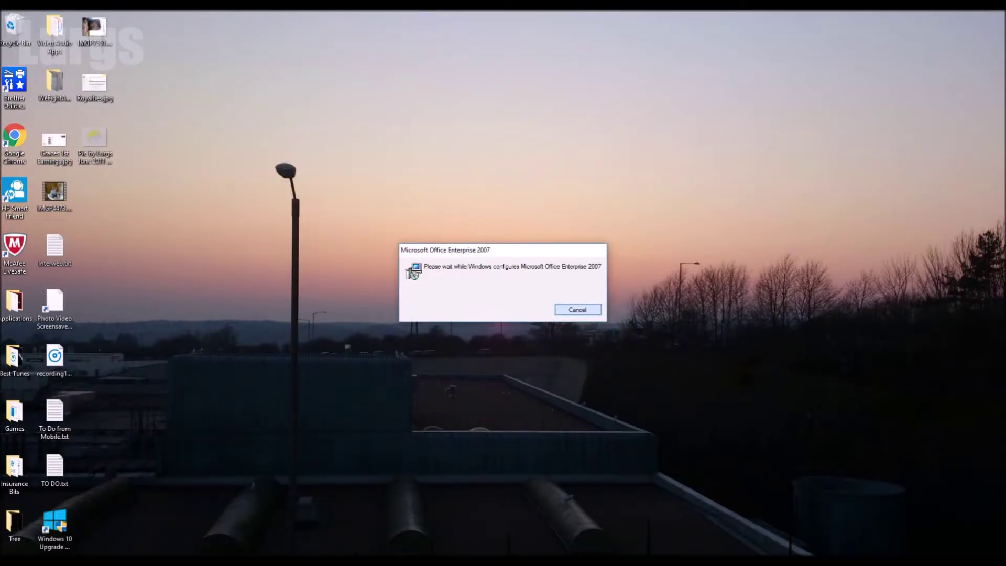
key("Escape")
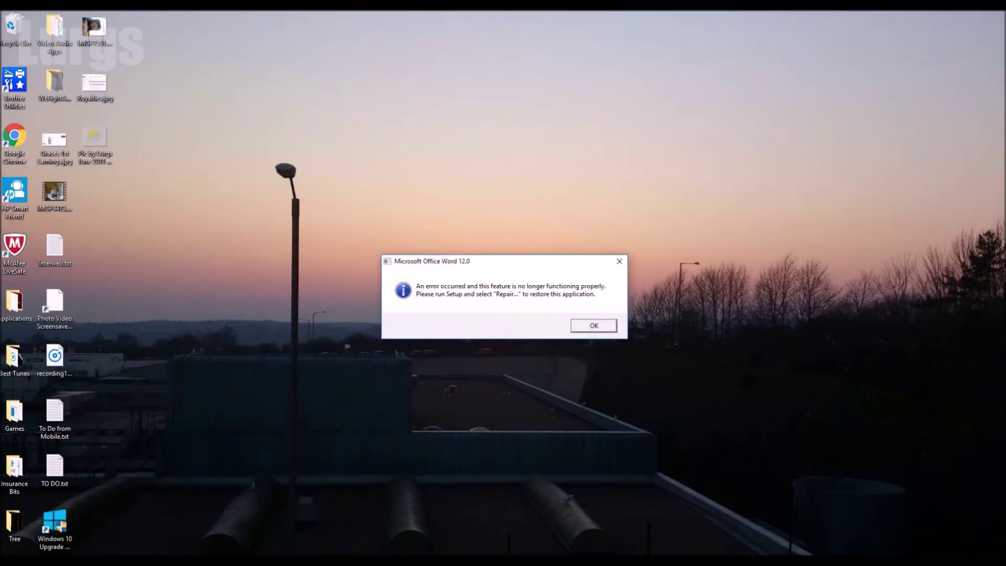
key("Return")
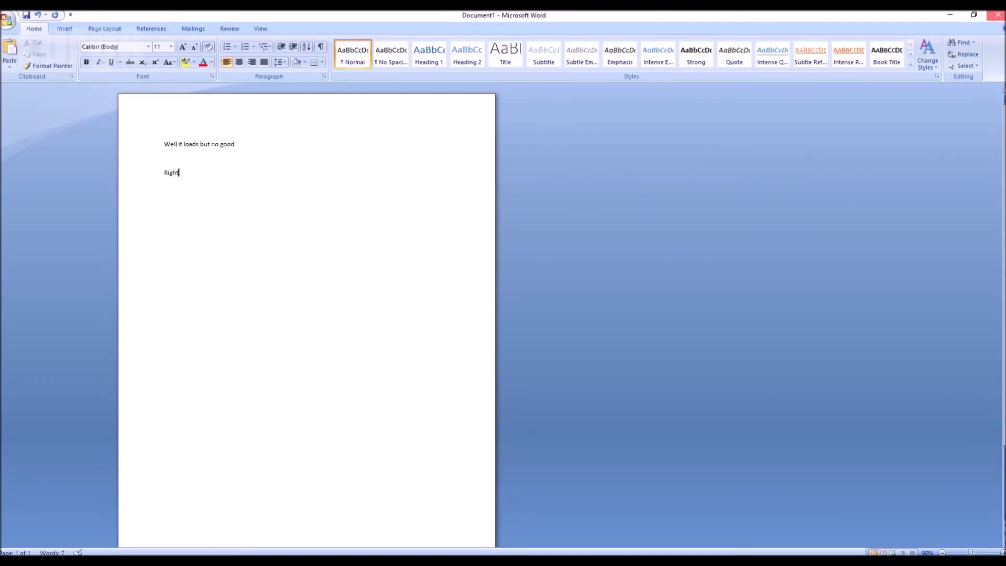
left_click(998, 14)
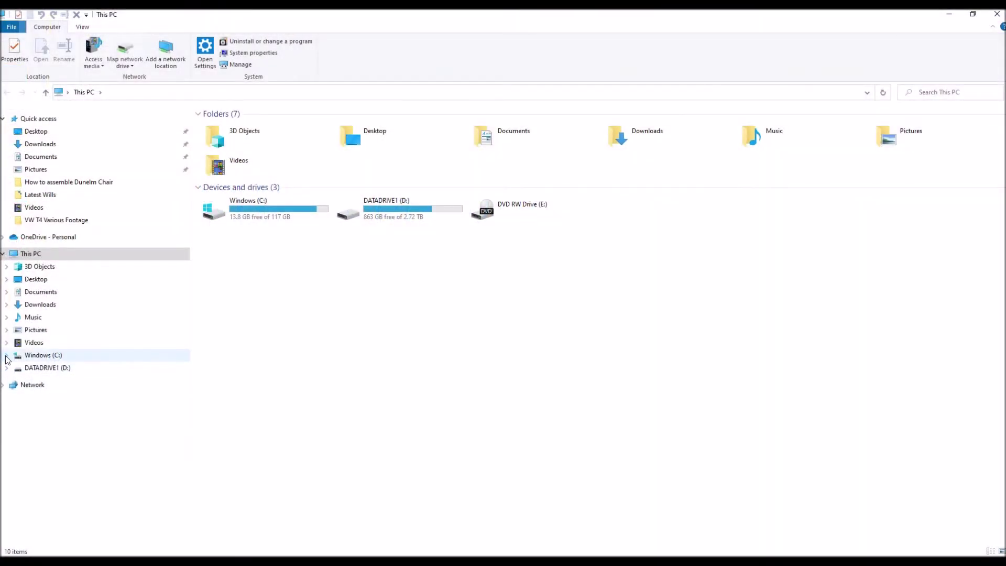
left_click(7, 356)
scroll(43, 464, "down", 1)
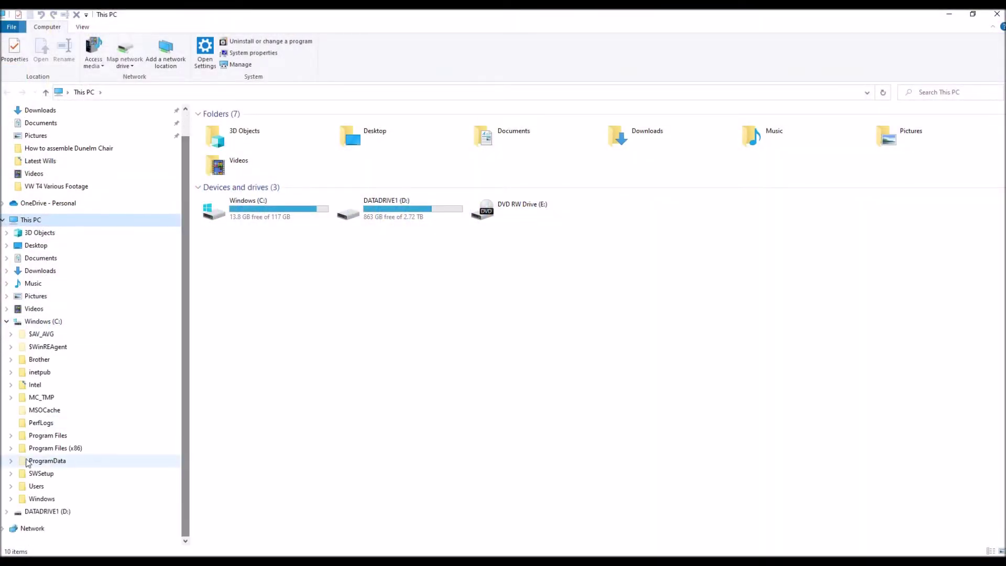
Open Program Files (x86) > Common Files > Microsoft Shared > OFFICE12 > Office Setup Controller, showing its view options
left_click(11, 448)
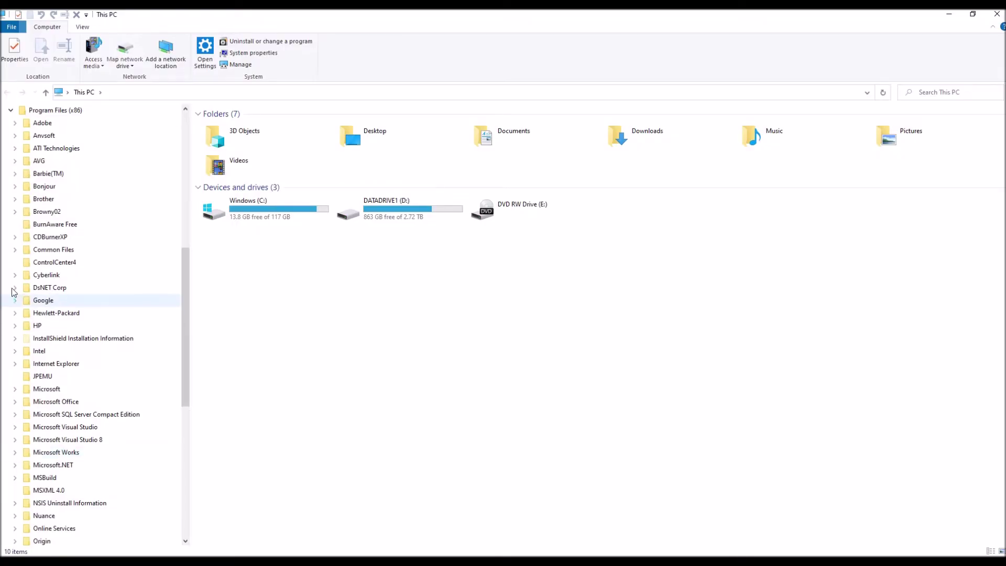
left_click(14, 250)
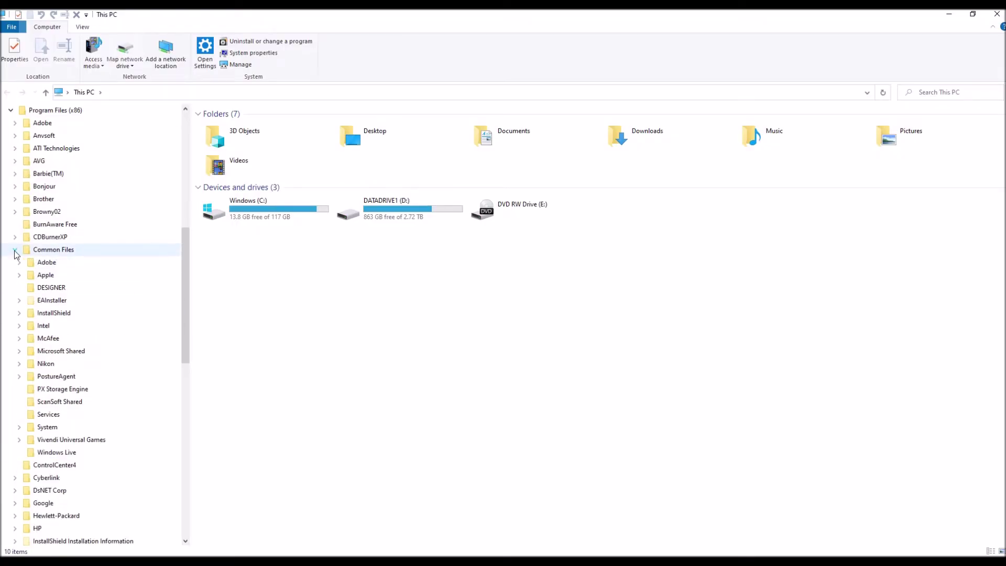
left_click(19, 351)
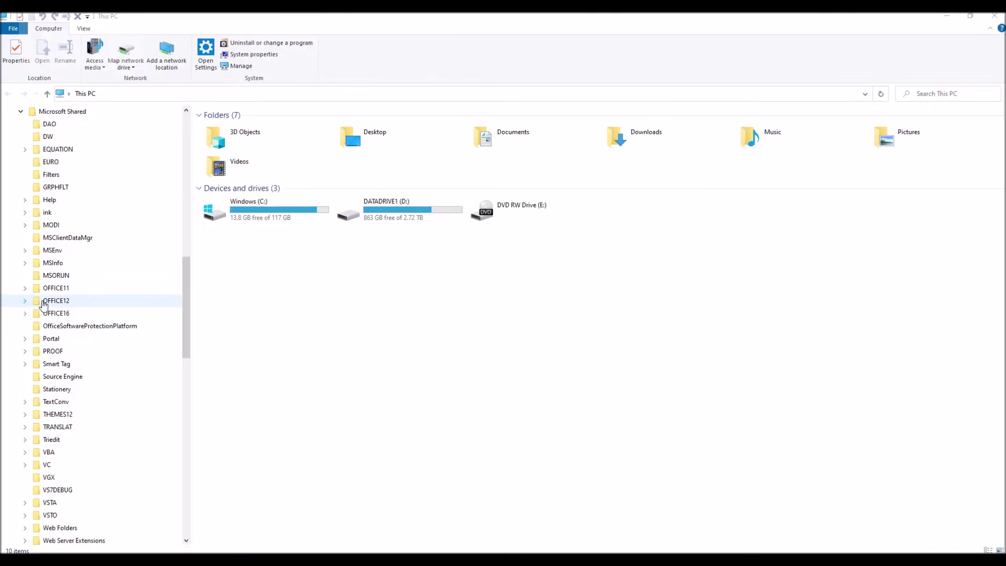
left_click(24, 301)
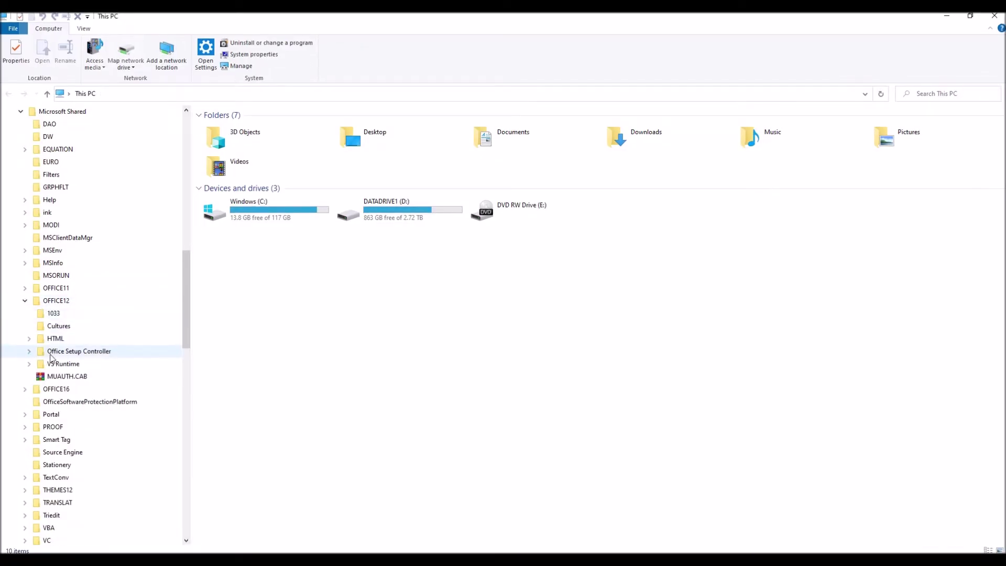
left_click(55, 354)
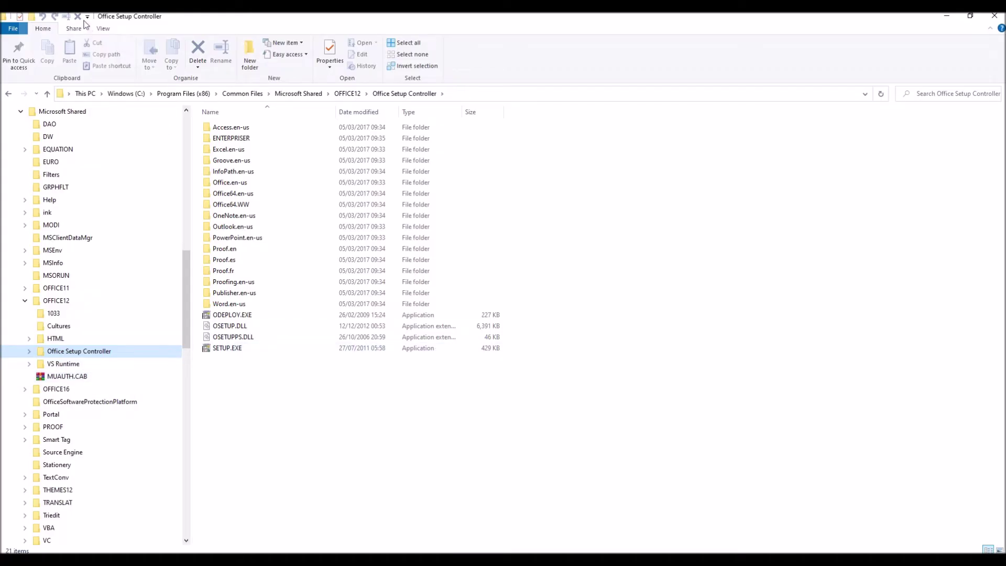
left_click(103, 30)
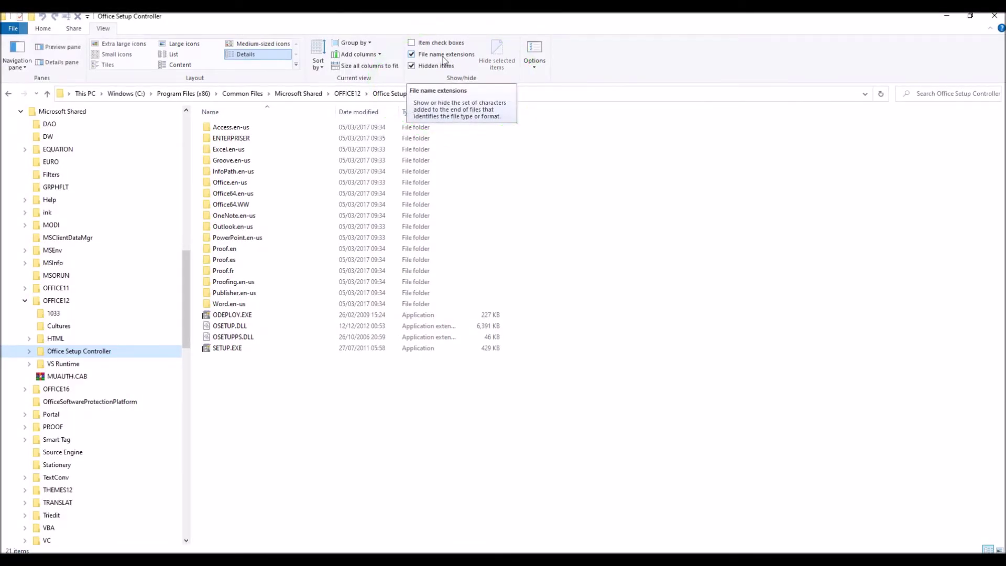
Rename SETUP.EXE in Office Setup Controller to 'SETUP old.EXE'
left_click(229, 350)
right_click(229, 352)
left_click(251, 326)
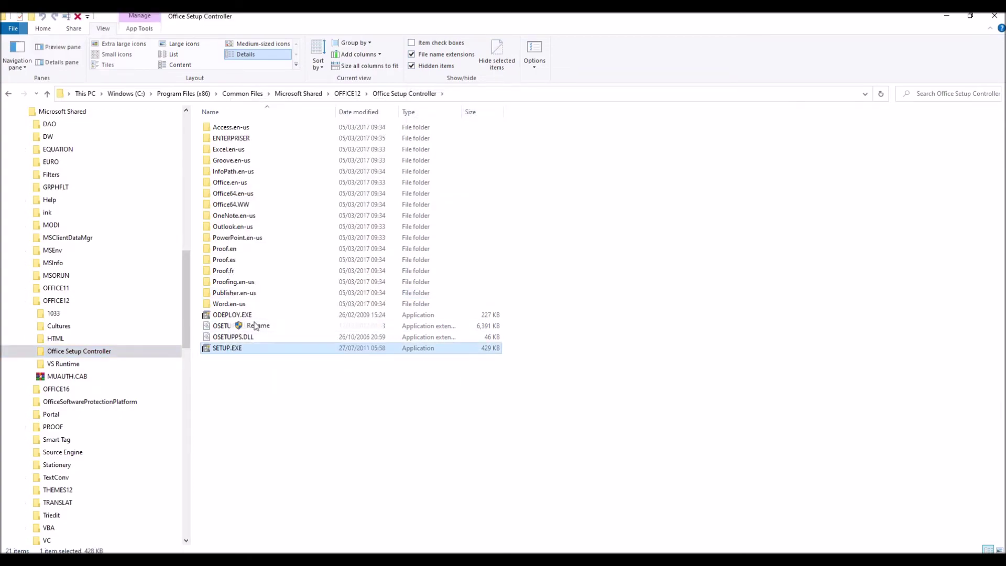
type("SETUP")
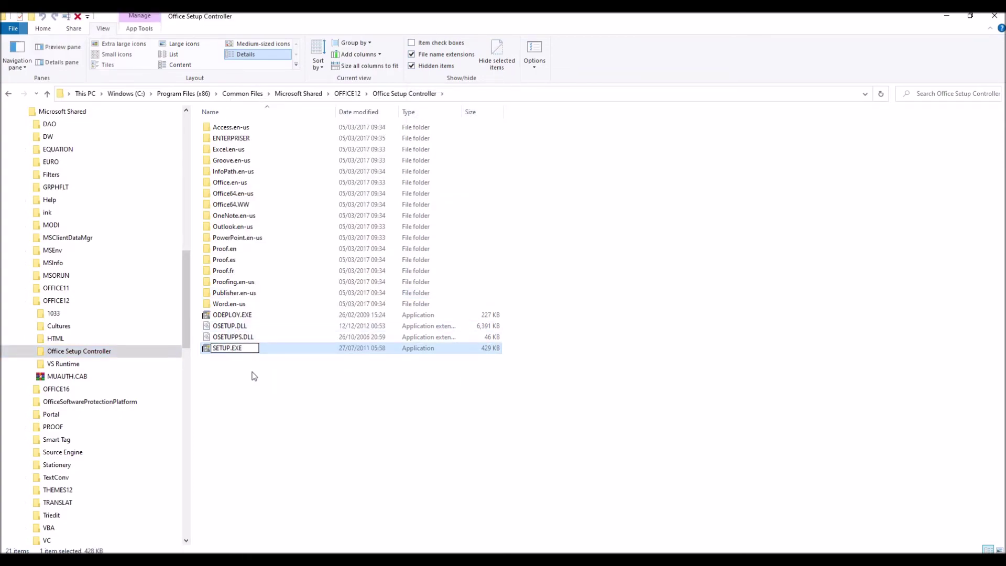
type(" old")
key("Return")
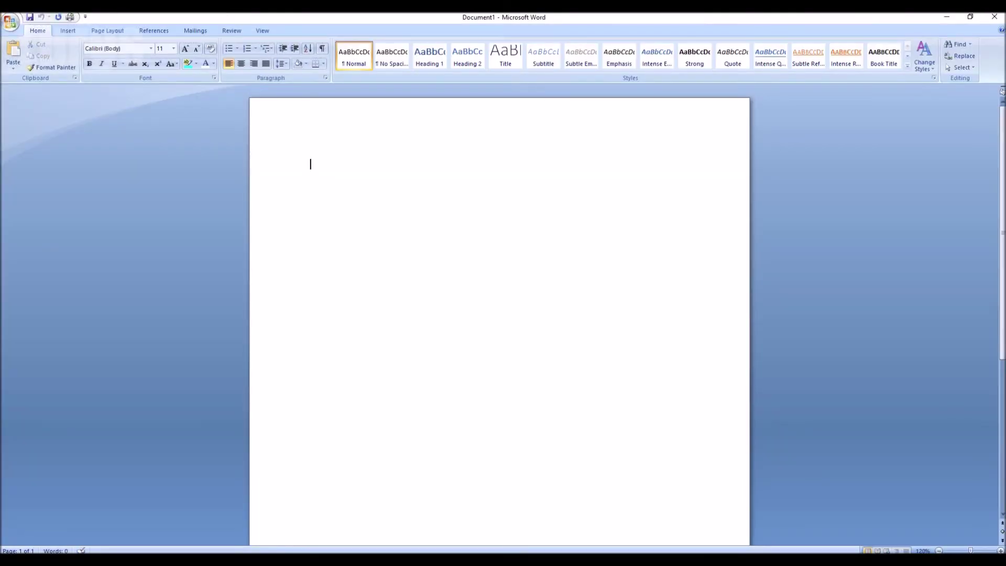
type("GREAT ")
type("JOB")
Set the typed 'GREAT JOB' text to 36 pt and centre it on the page
left_click(305, 164)
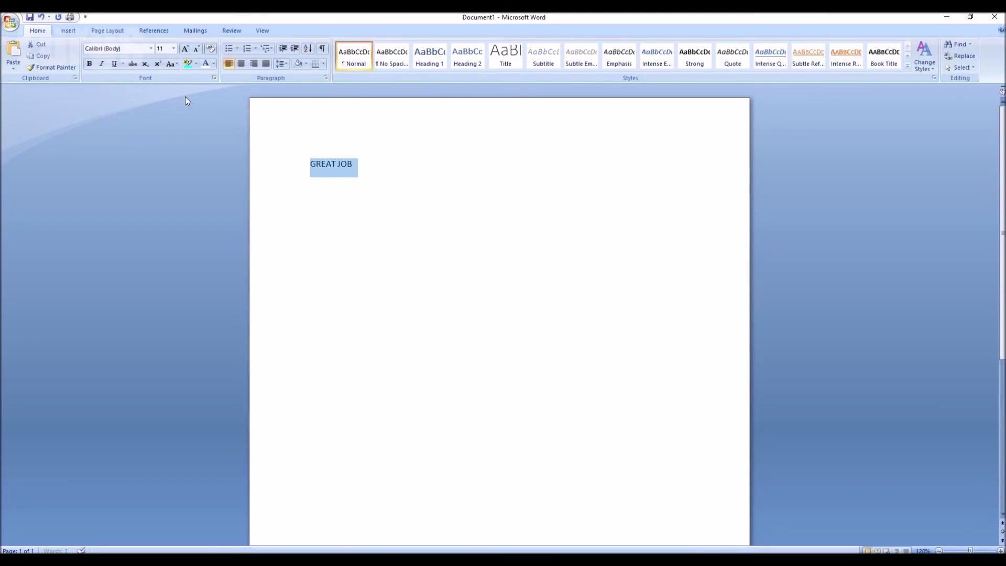
left_click(173, 48)
left_click(165, 175)
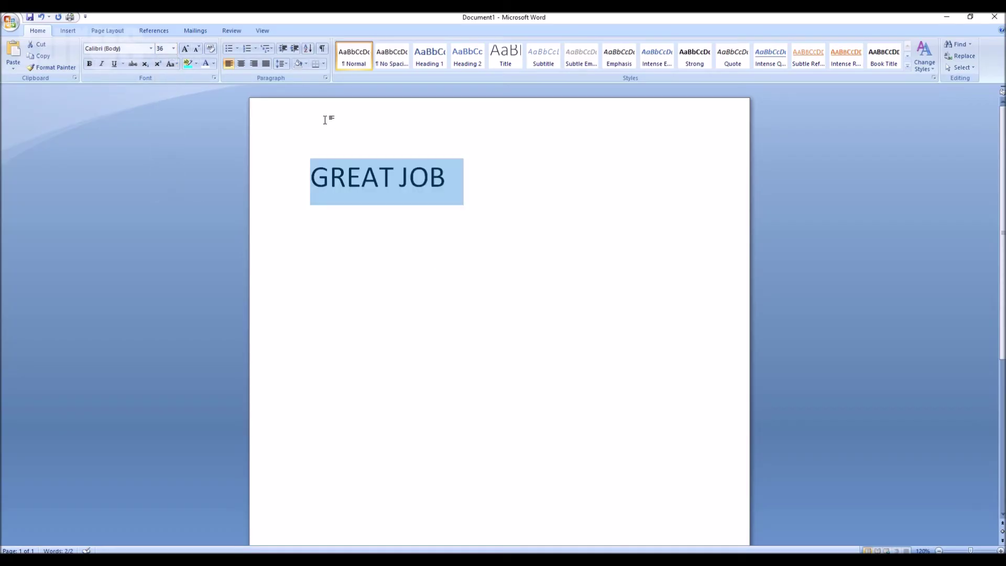
left_click(241, 64)
left_click(445, 253)
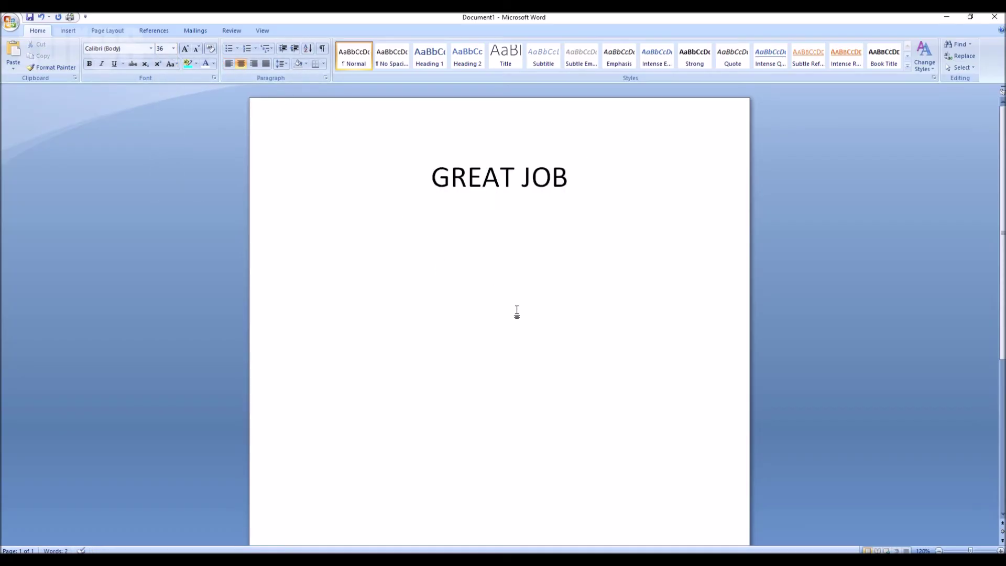